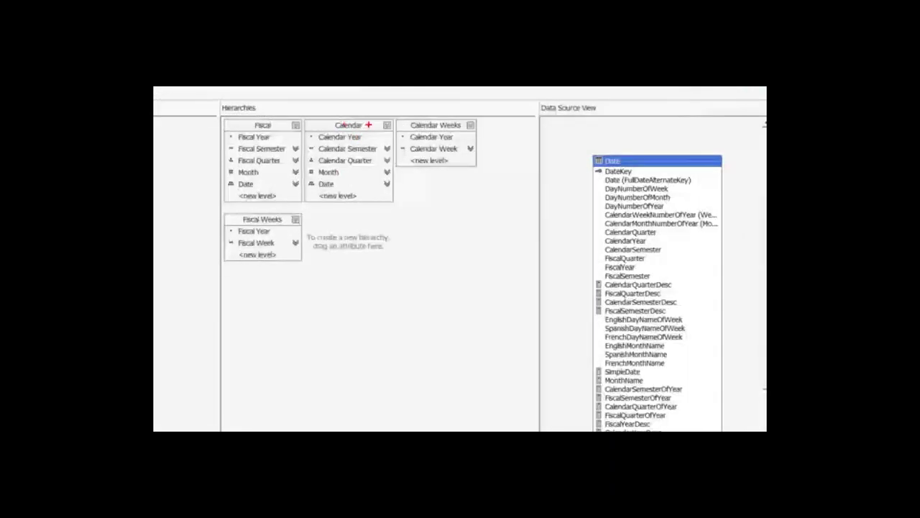
Step: Examine the Date dimension's Calendar hierarchy and the member counts and key columns of the Date to Month Name attribute relationship
{"action": "left_click_drag", "start_coordinate": [377, 121], "coordinate": [377, 129]}
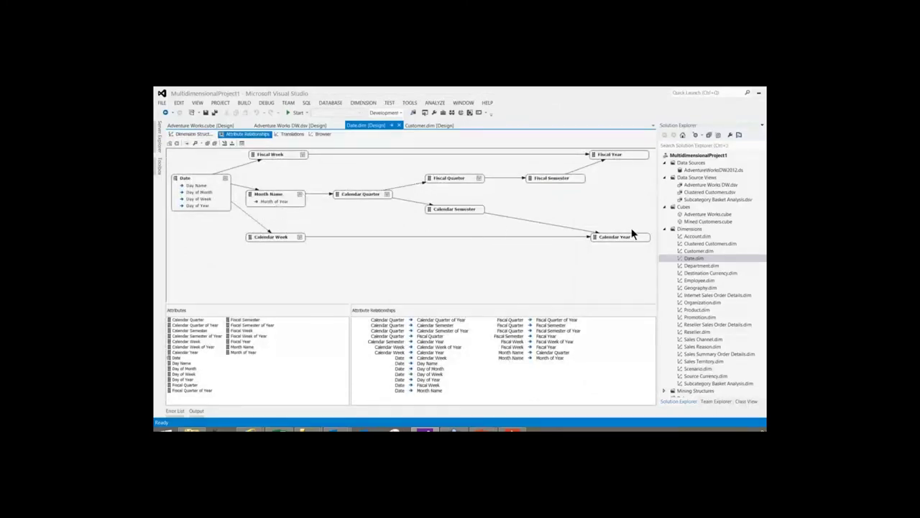
{"action": "double_click", "coordinate": [258, 207]}
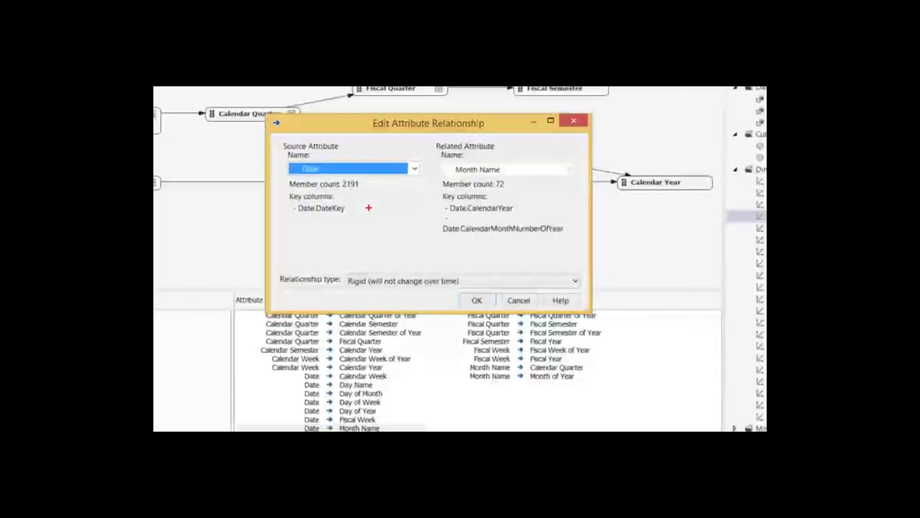
{"action": "left_click_drag", "start_coordinate": [355, 208], "coordinate": [366, 209]}
{"action": "left_click_drag", "start_coordinate": [365, 183], "coordinate": [372, 183]}
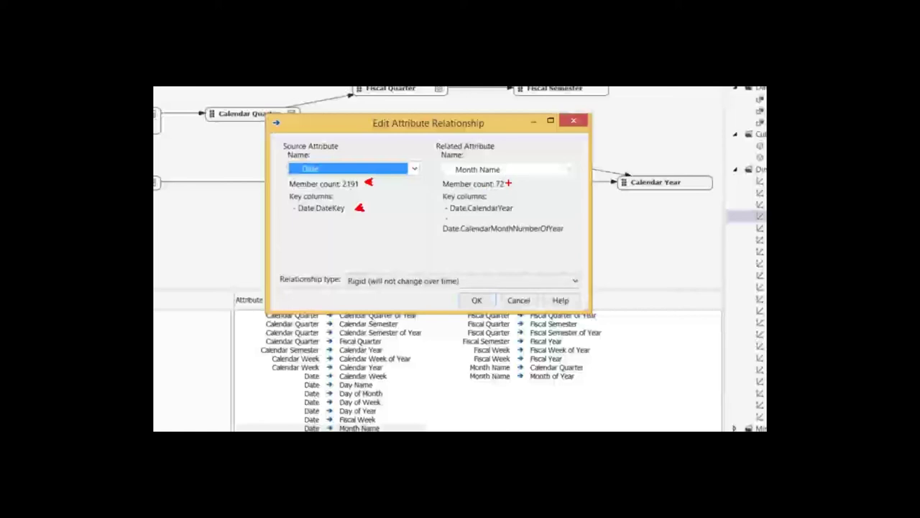
{"action": "left_click_drag", "start_coordinate": [508, 182], "coordinate": [516, 183]}
{"action": "left_click_drag", "start_coordinate": [529, 203], "coordinate": [519, 208]}
{"action": "left_click_drag", "start_coordinate": [575, 223], "coordinate": [567, 229]}
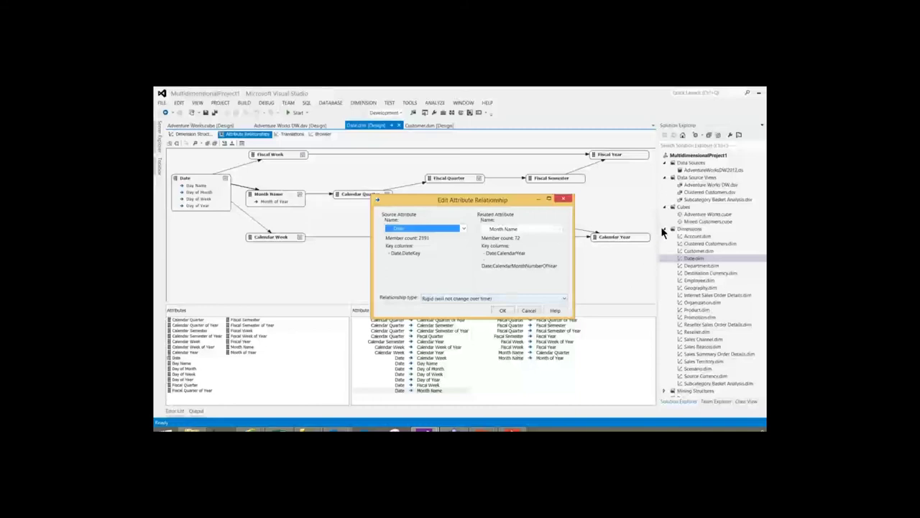
{"action": "key", "text": "Return"}
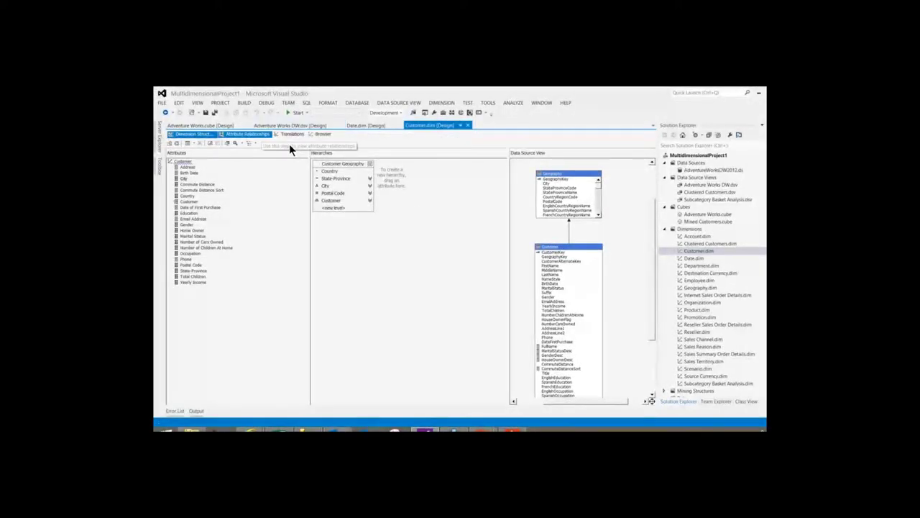
Step: Inspect the Customer to Postal Code attribute relationship in the Customer dimension, including its relationship type, key columns and member counts
{"action": "left_click", "coordinate": [247, 135]}
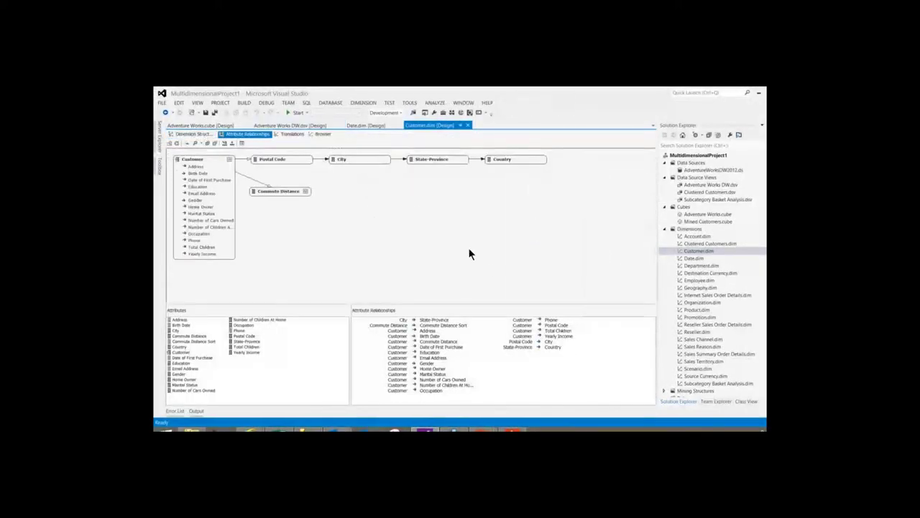
{"action": "double_click", "coordinate": [270, 177]}
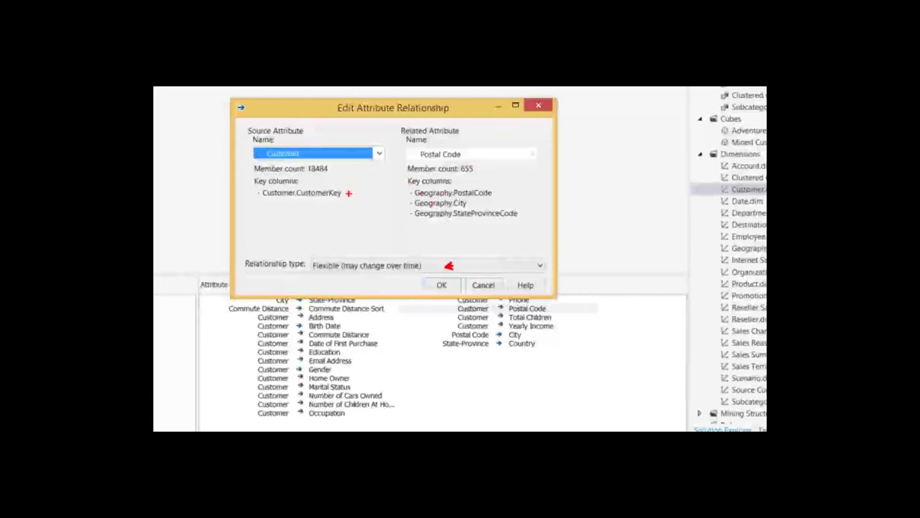
{"action": "left_click", "coordinate": [349, 193]}
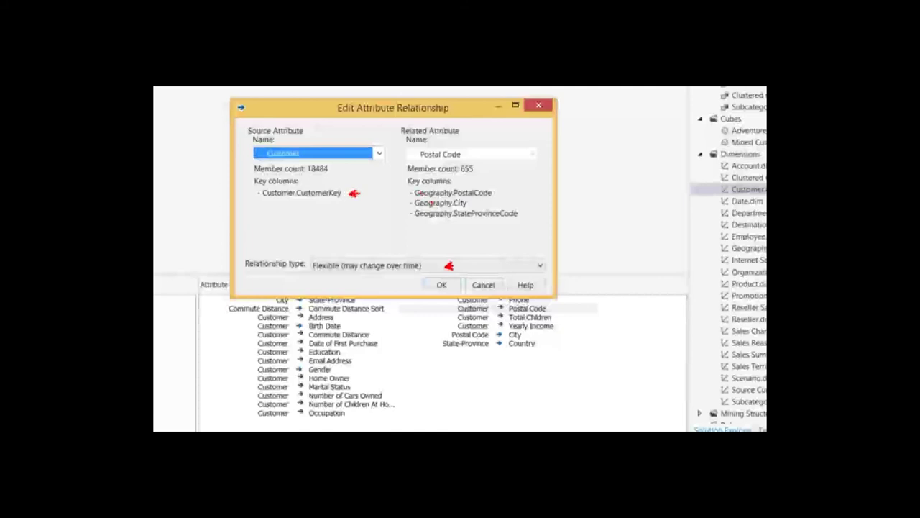
{"action": "left_click", "coordinate": [507, 192]}
{"action": "left_click", "coordinate": [492, 203]}
{"action": "left_click", "coordinate": [528, 214]}
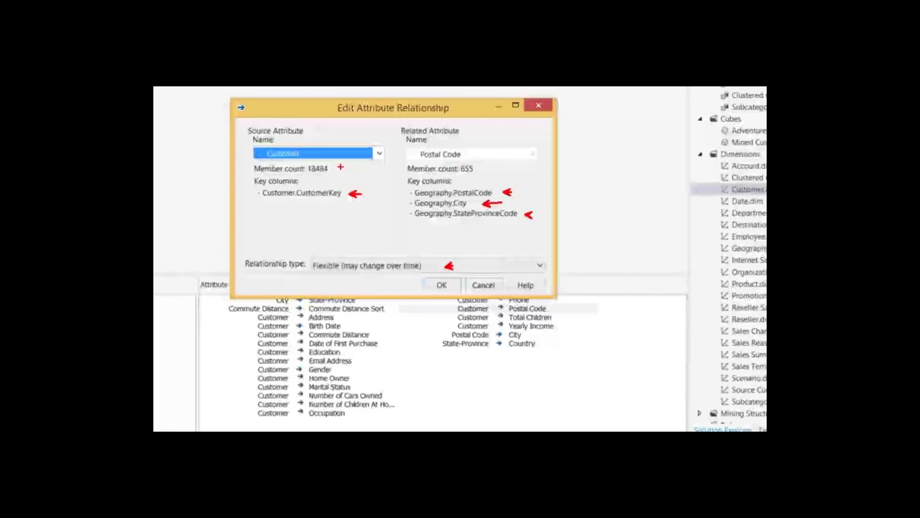
{"action": "left_click", "coordinate": [345, 168]}
{"action": "left_click", "coordinate": [490, 170]}
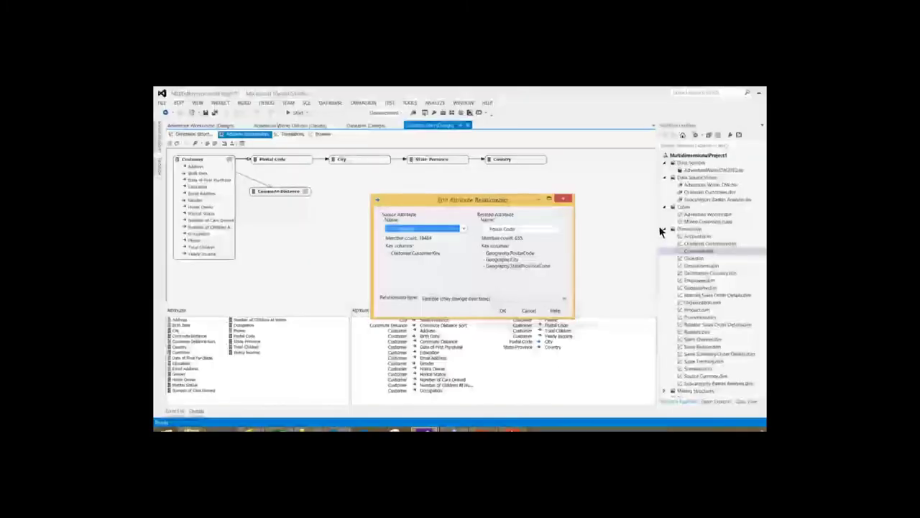
{"action": "key", "text": "Return"}
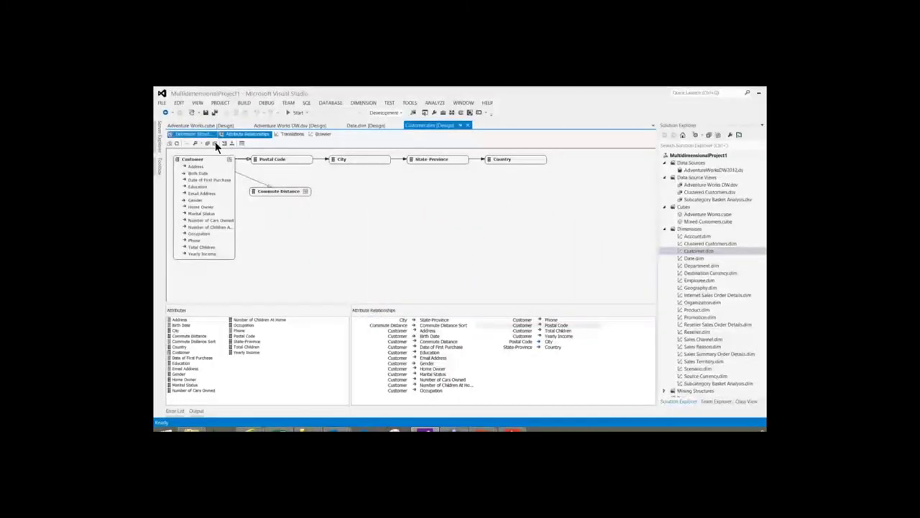
Step: Return to the Date dimension's structure and display the properties of the Calendar Quarter attribute
{"action": "left_click", "coordinate": [194, 134]}
{"action": "left_click", "coordinate": [399, 128]}
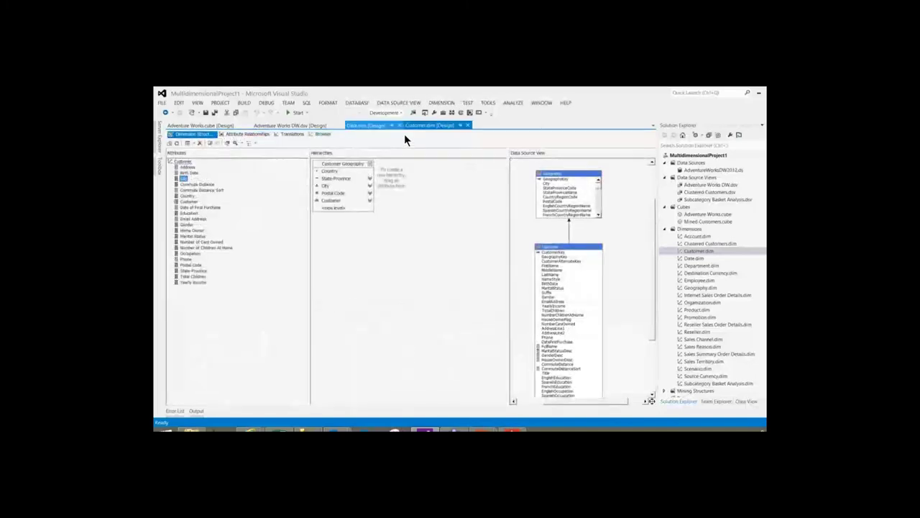
{"action": "left_click", "coordinate": [196, 134]}
{"action": "key", "text": "Down"}
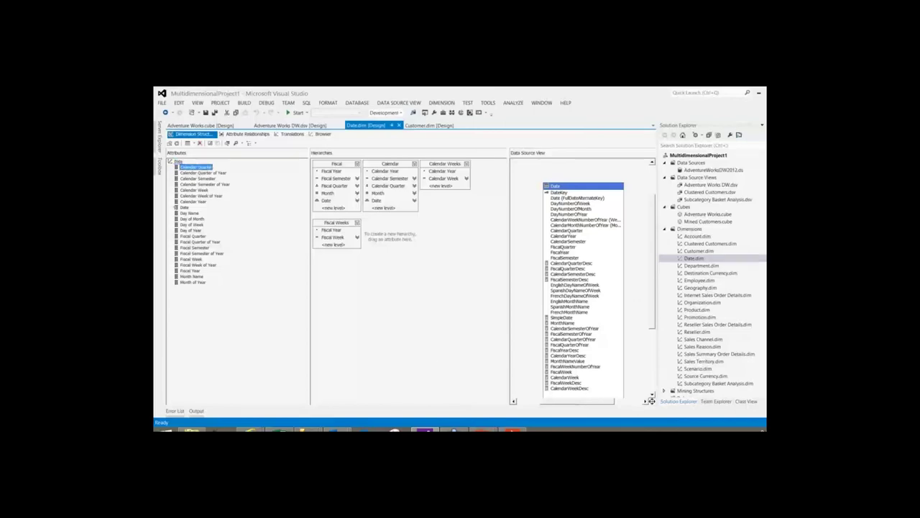
{"action": "key", "text": "F4"}
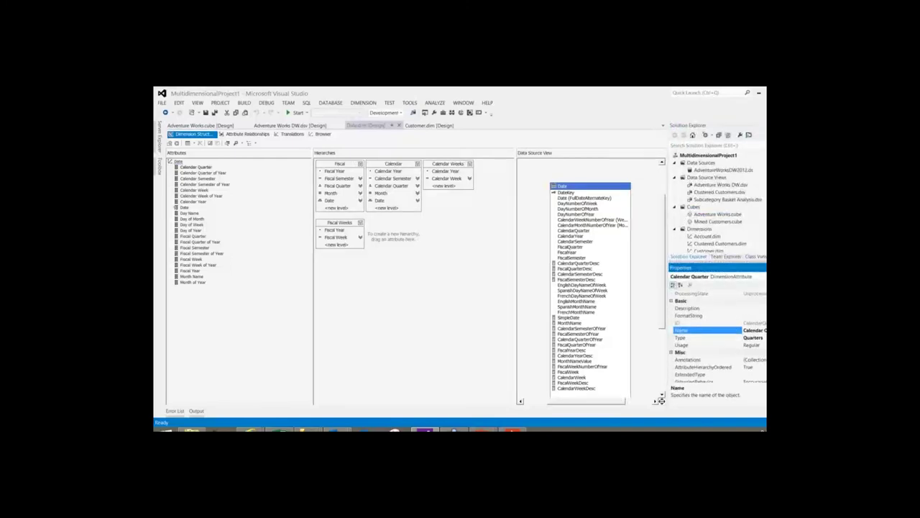
Step: Review the key columns that make up the Calendar Quarter attribute and close the key column selection
{"action": "scroll", "coordinate": [659, 401], "scroll_direction": "down", "scroll_amount": 1}
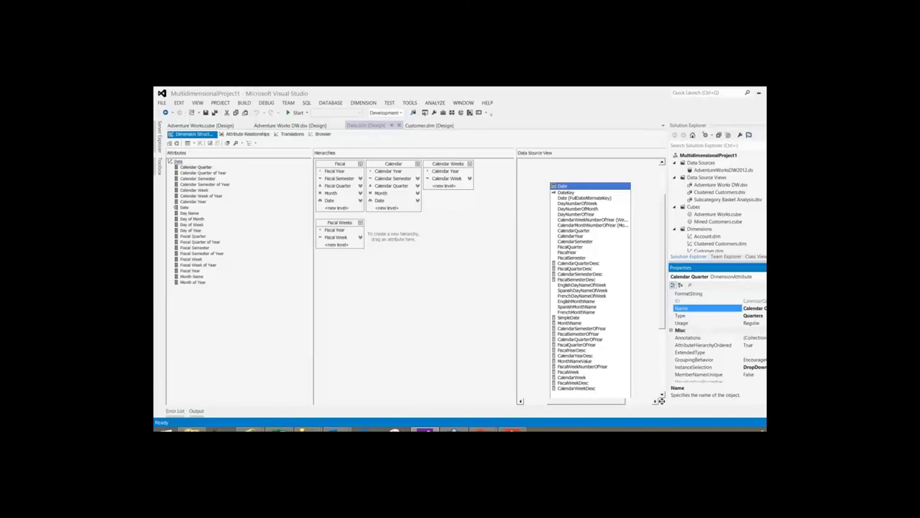
{"action": "scroll", "coordinate": [659, 401], "scroll_direction": "down", "scroll_amount": 8}
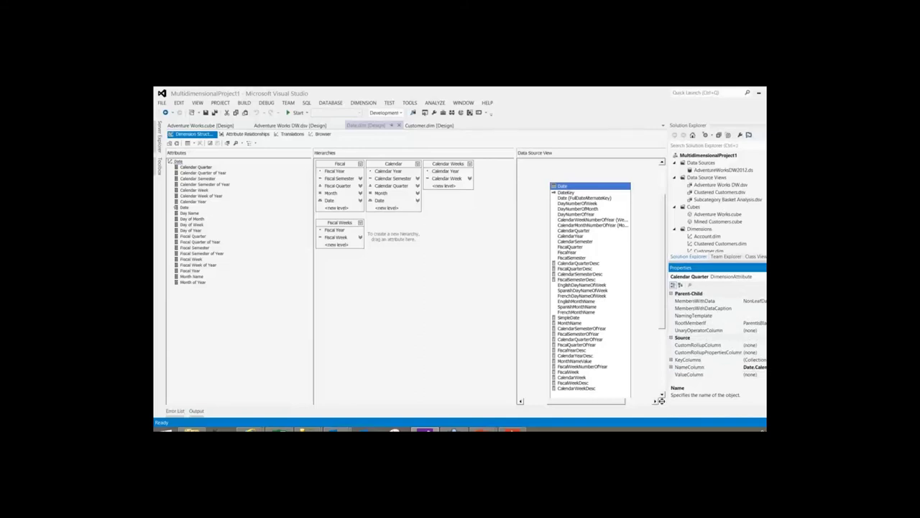
{"action": "left_click", "coordinate": [688, 359]}
{"action": "left_click", "coordinate": [762, 359]}
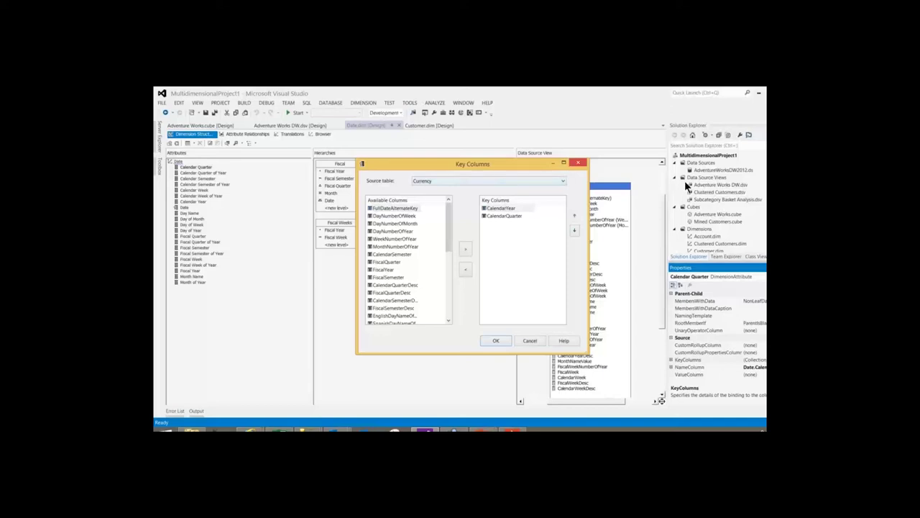
{"action": "key", "text": "Return"}
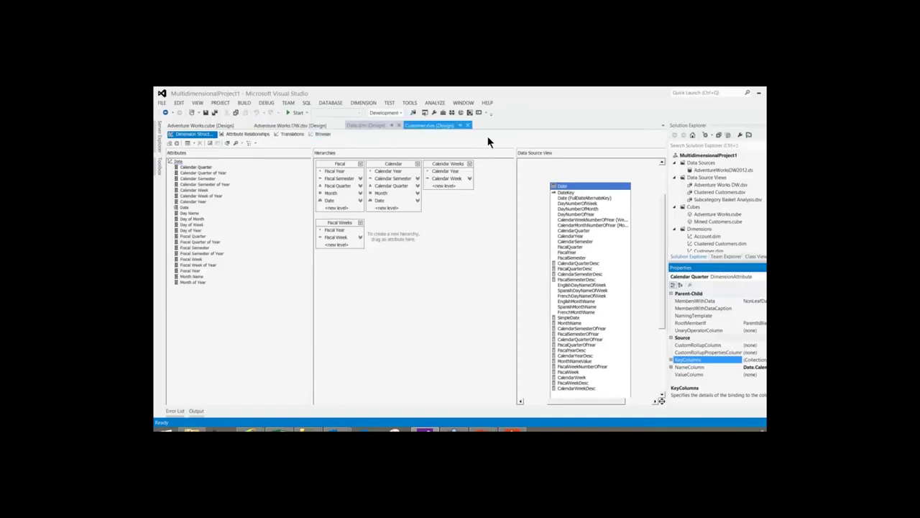
Step: Review the properties of the Customer dimension's Address attribute, including its GroupingBehavior, InstanceSelection and KeyColumns settings
{"action": "left_click", "coordinate": [431, 125]}
{"action": "left_click", "coordinate": [187, 167]}
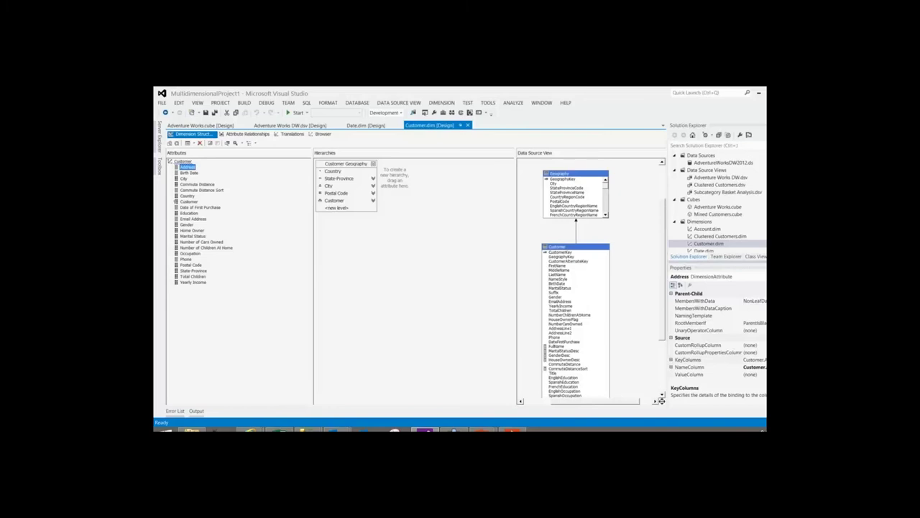
{"action": "left_click_drag", "start_coordinate": [660, 401], "coordinate": [650, 400]}
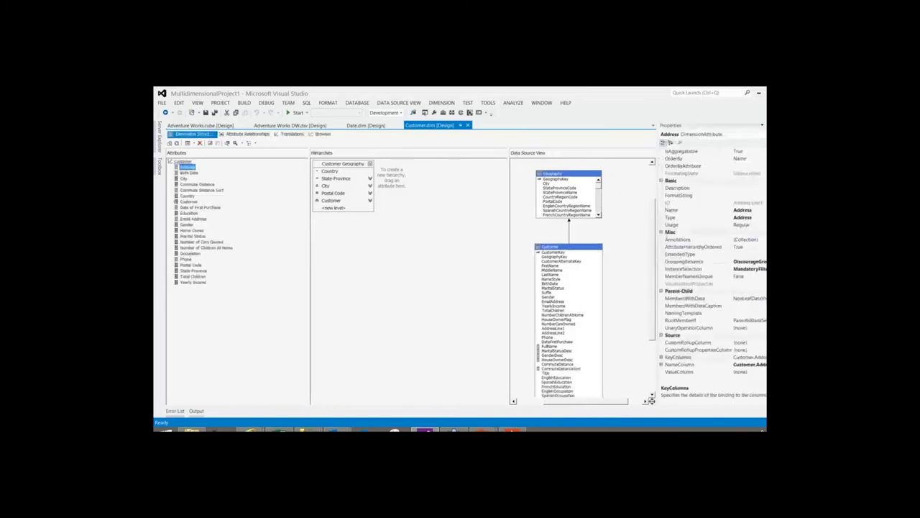
{"action": "left_click", "coordinate": [650, 400]}
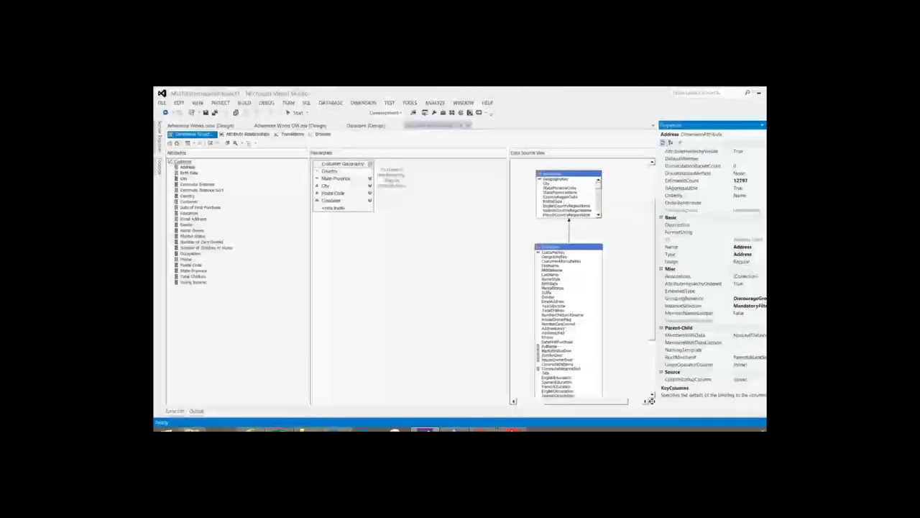
{"action": "key", "text": "Down"}
{"action": "key", "text": "Down"}
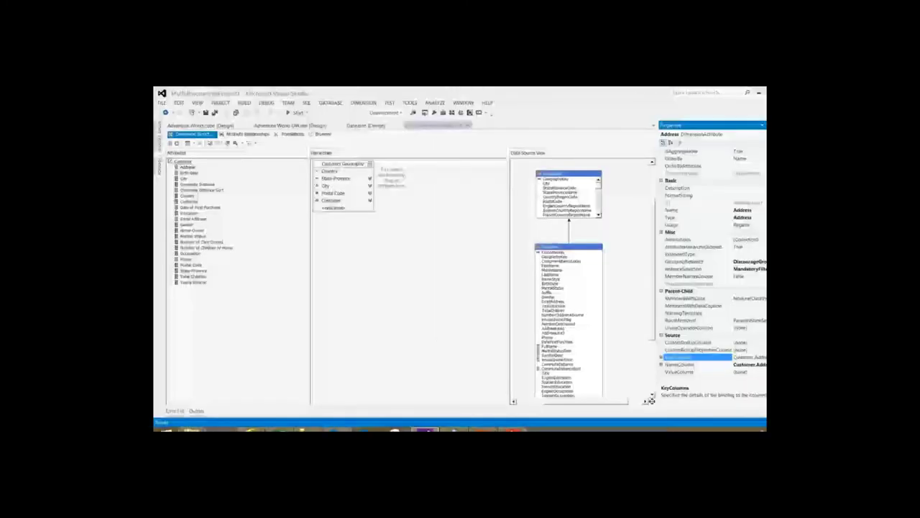
Step: Switch to the PowerPoint slide show and advance to the Cube Design Best Practices slide
{"action": "key", "text": "alt+Tab"}
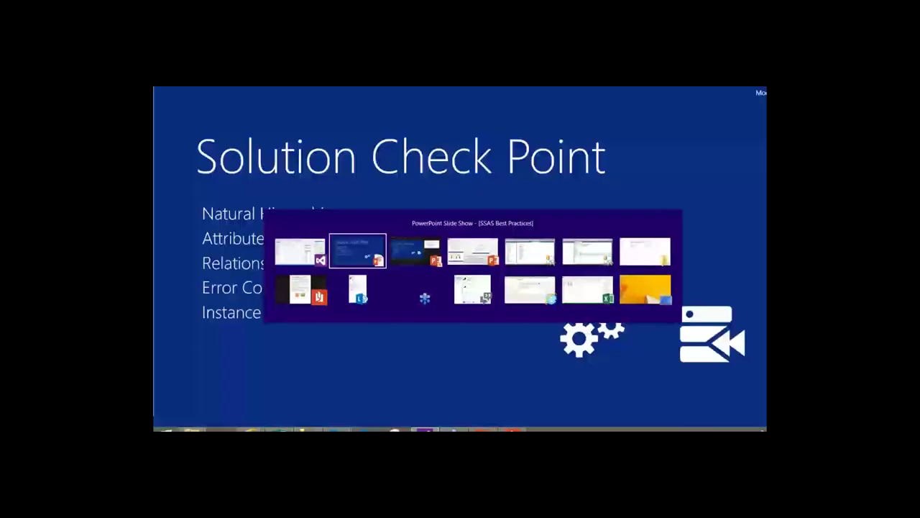
{"action": "key", "text": "Right"}
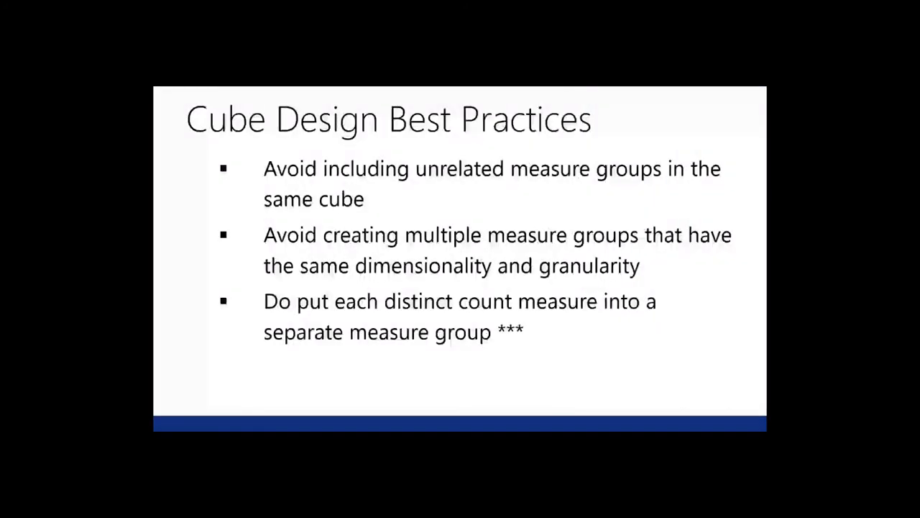